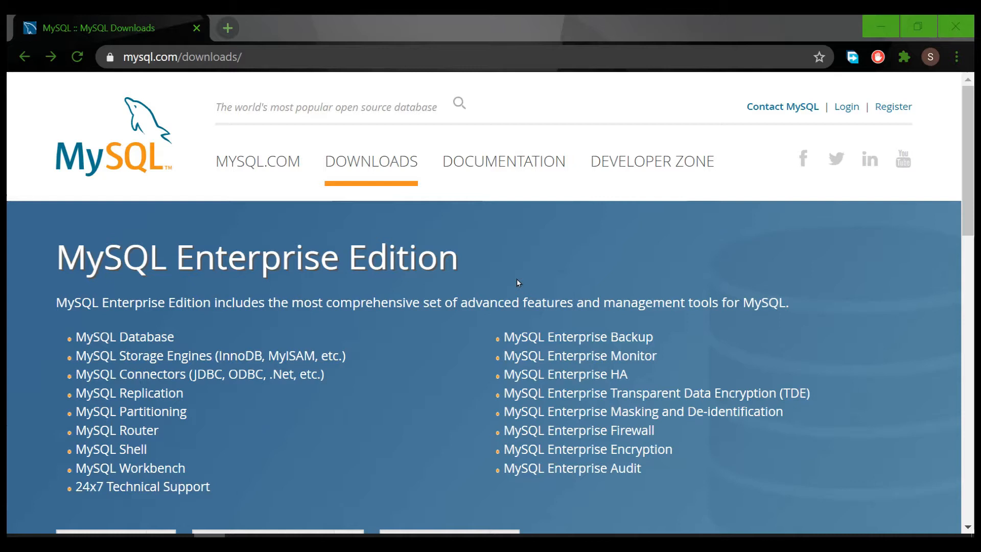
Go to dev.mysql.com/downloads/installer/ and scroll to the MySQL Installer 8.0.21 download list.
{"action": "left_click", "coordinate": [330, 58]}
{"action": "left_click", "coordinate": [438, 247]}
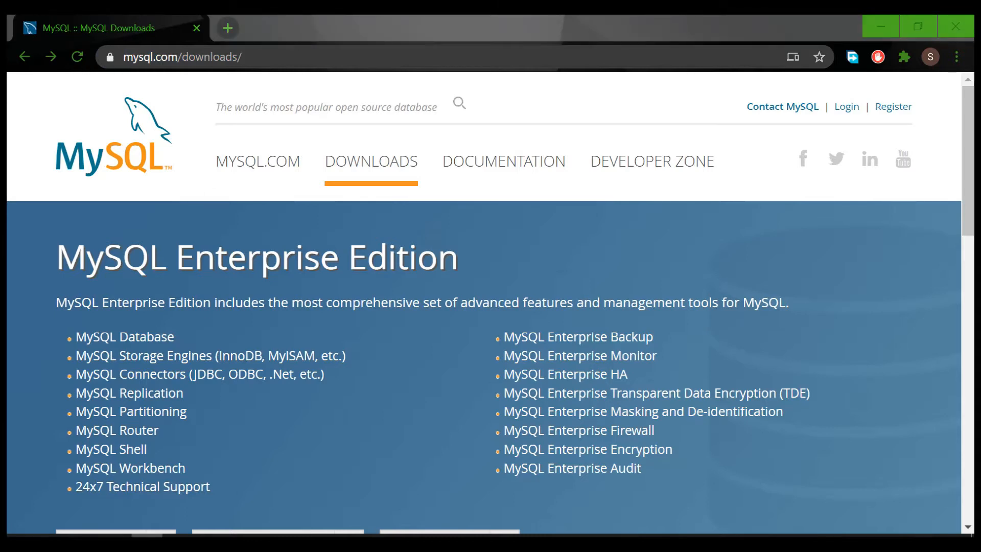
{"action": "left_click", "coordinate": [281, 57]}
{"action": "type", "text": "https://dev.mysql.com/downloads/installer/"}
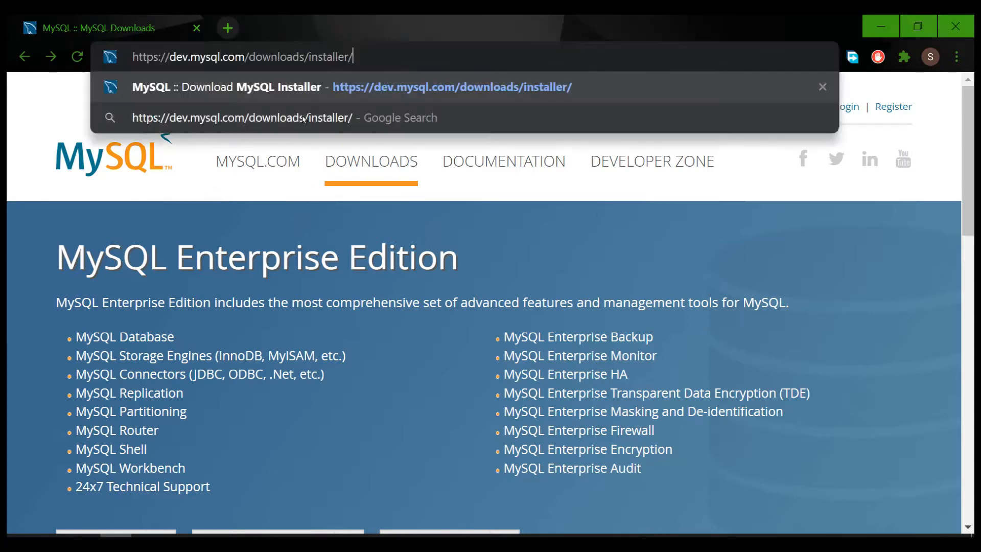
{"action": "key", "text": "Return"}
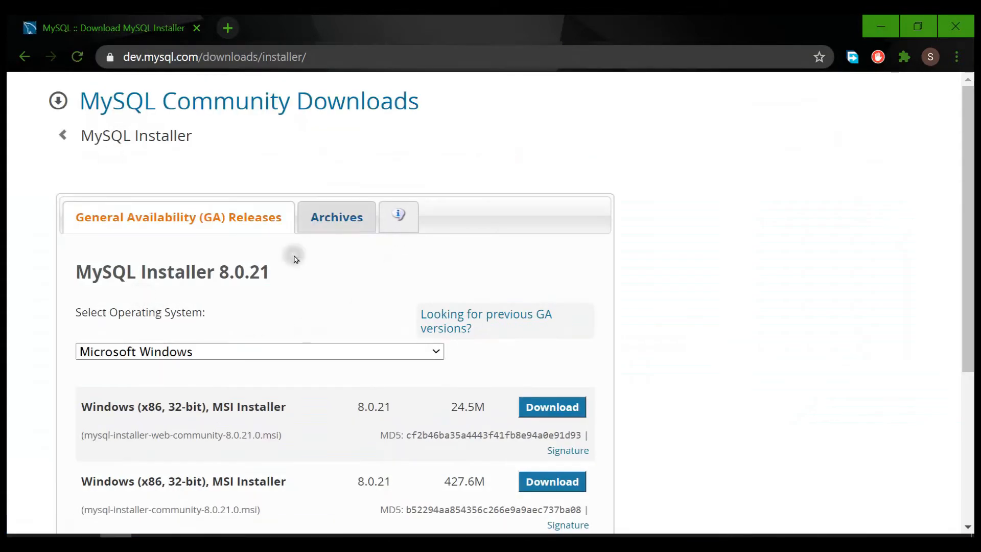
{"action": "scroll", "coordinate": [327, 356], "scroll_direction": "down", "scroll_amount": 2}
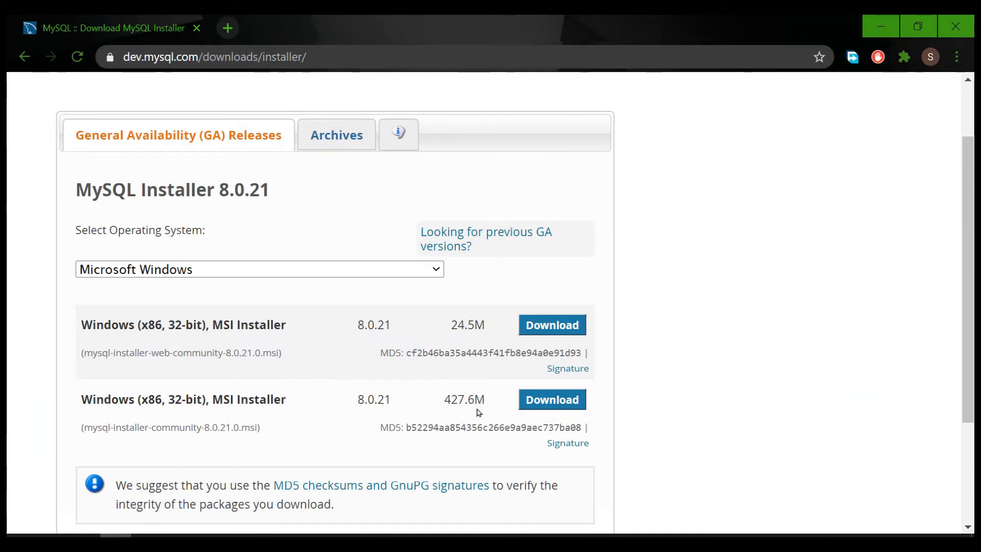
Download the 427.6M MSI installer, choosing 'No thanks, just start my download' instead of an Oracle login.
{"action": "left_click", "coordinate": [559, 407]}
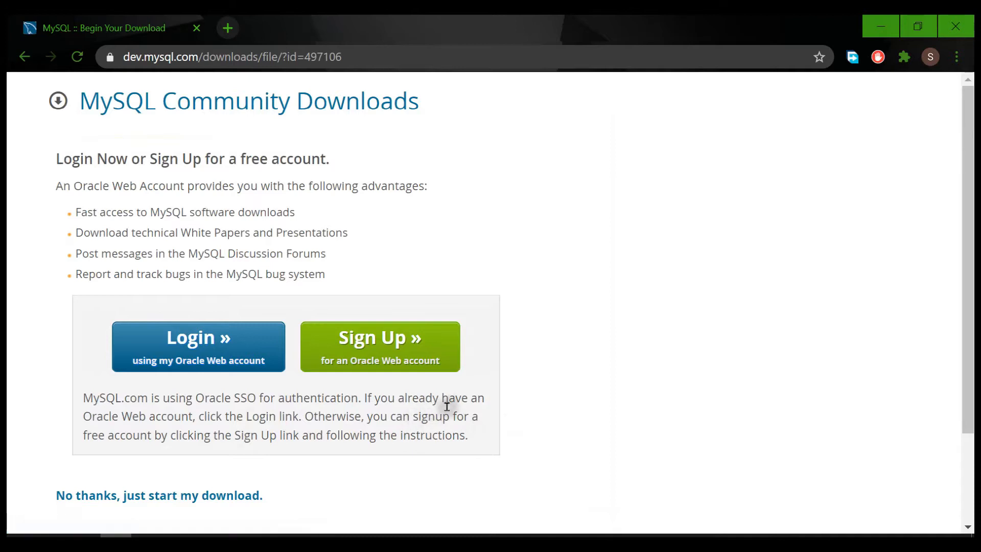
{"action": "scroll", "coordinate": [302, 409], "scroll_direction": "down", "scroll_amount": 2}
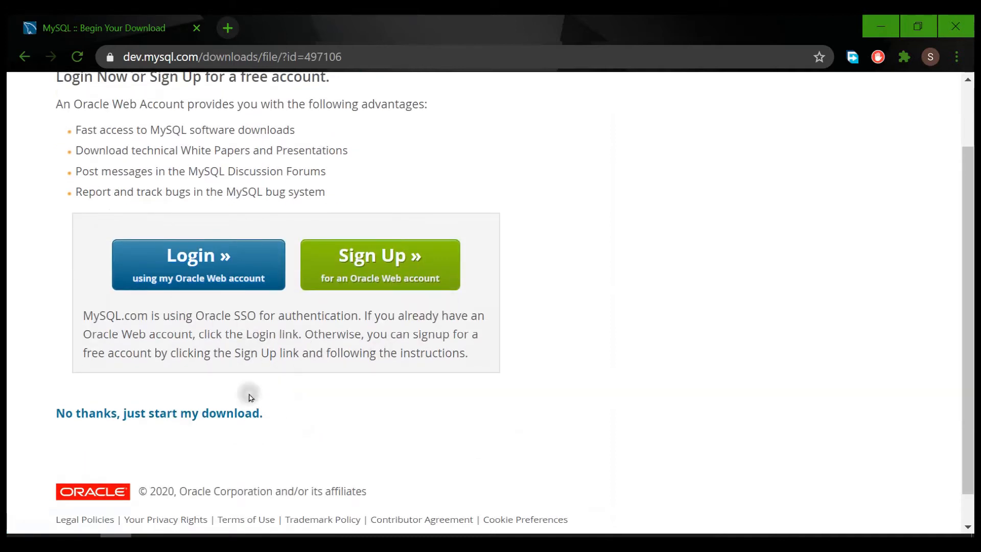
{"action": "left_click", "coordinate": [217, 415]}
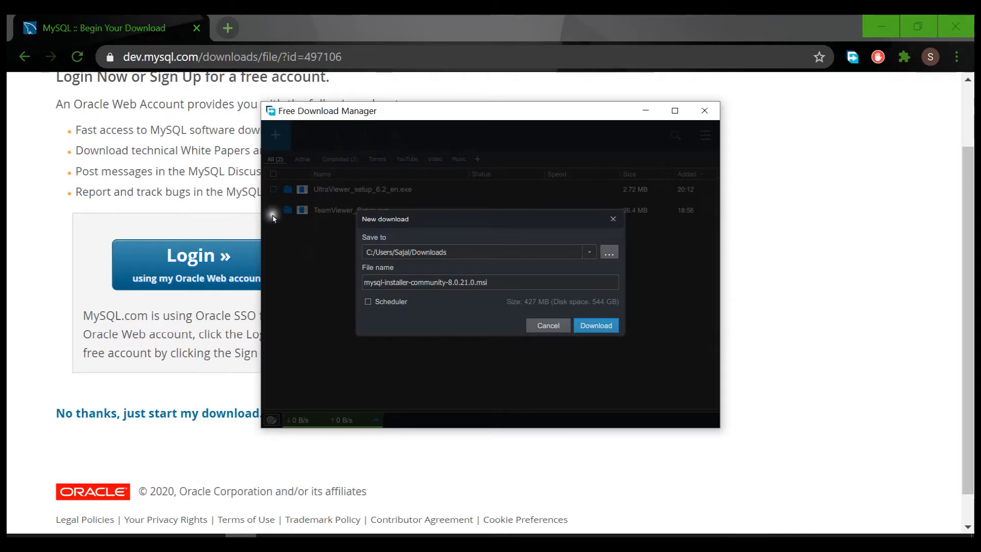
Delete the mysql-installer-community-8.0.21.0.msi download in Free Download Manager and close the manager.
{"action": "left_click", "coordinate": [606, 325]}
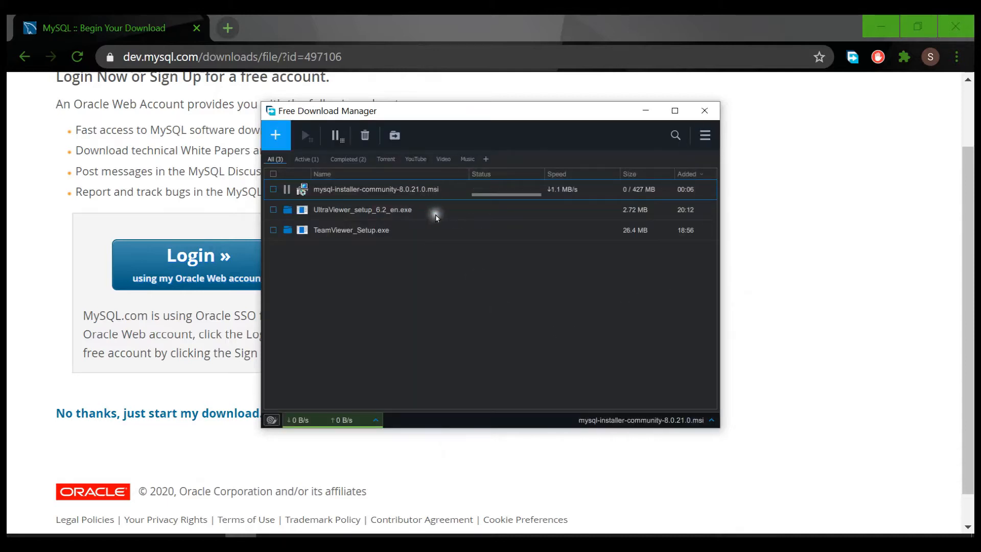
{"action": "right_click", "coordinate": [448, 188]}
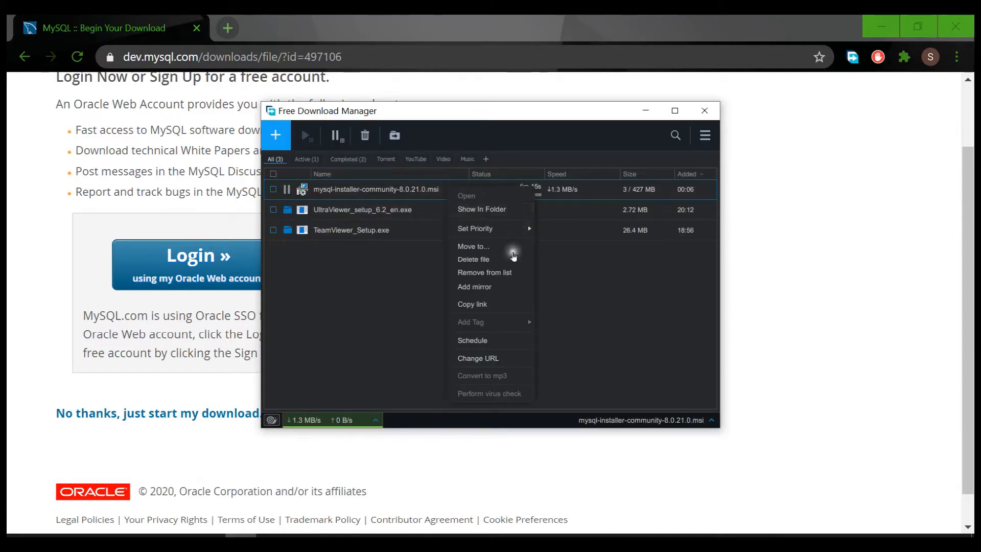
{"action": "left_click", "coordinate": [511, 259]}
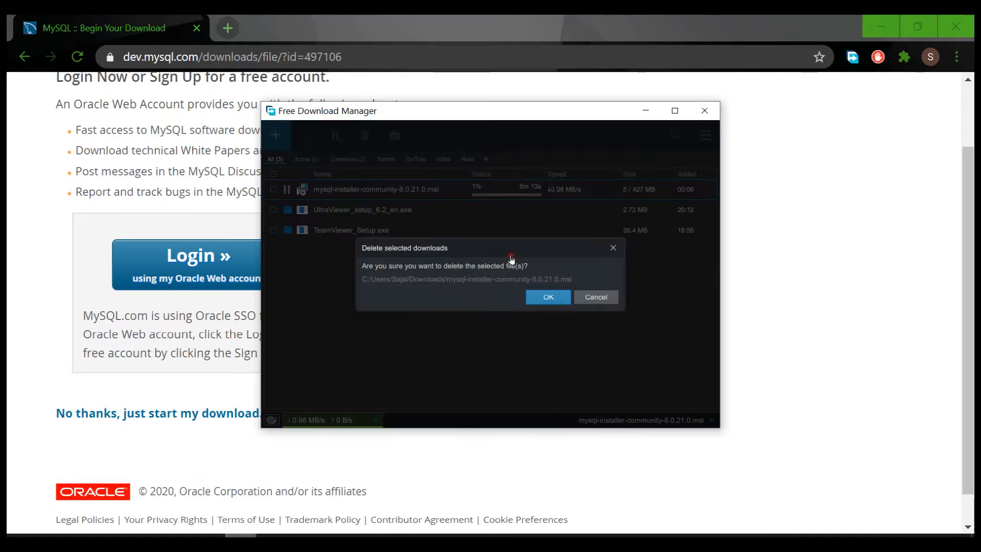
{"action": "left_click", "coordinate": [550, 298]}
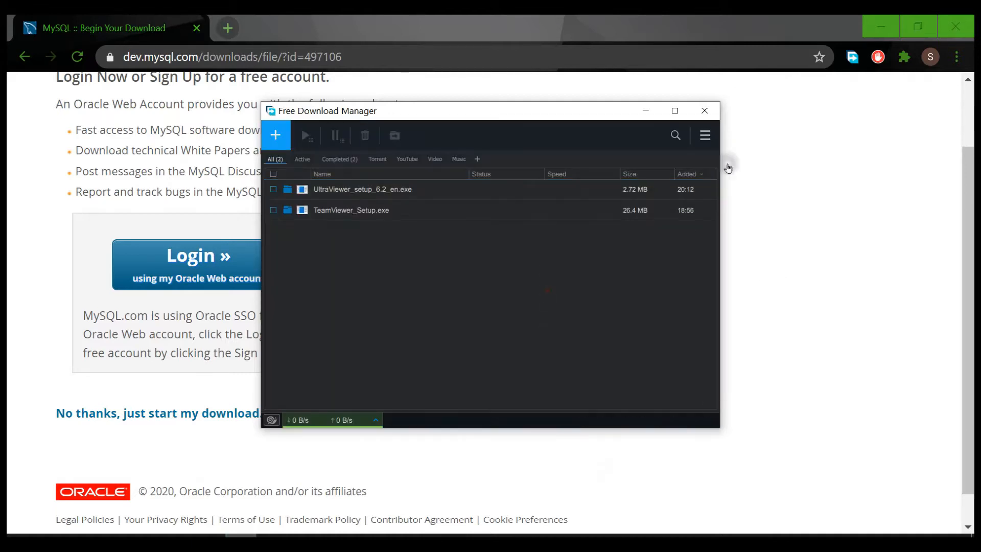
{"action": "left_click", "coordinate": [704, 110]}
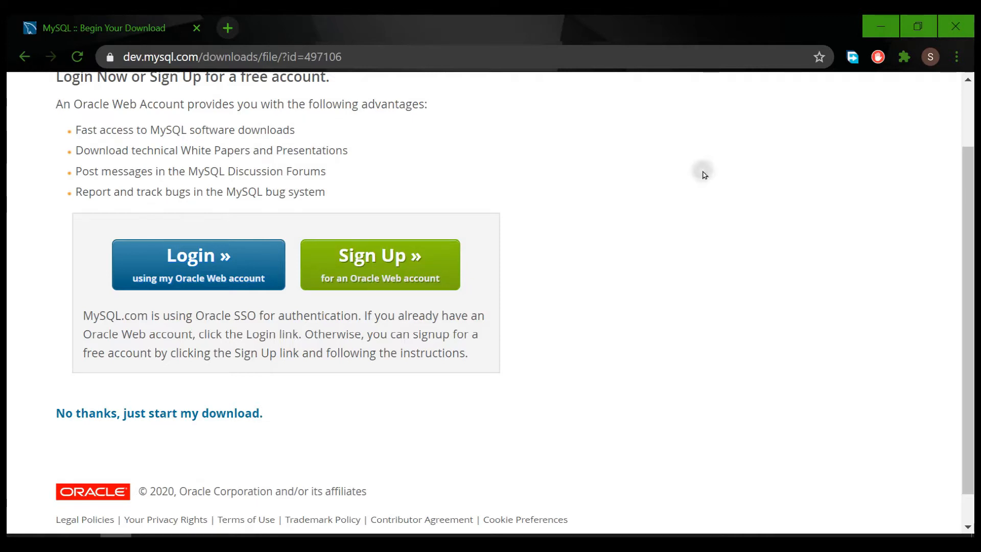
Run mysql-installer-community-8.0.19 from the File Explorer 'software' folder.
{"action": "left_click", "coordinate": [85, 535]}
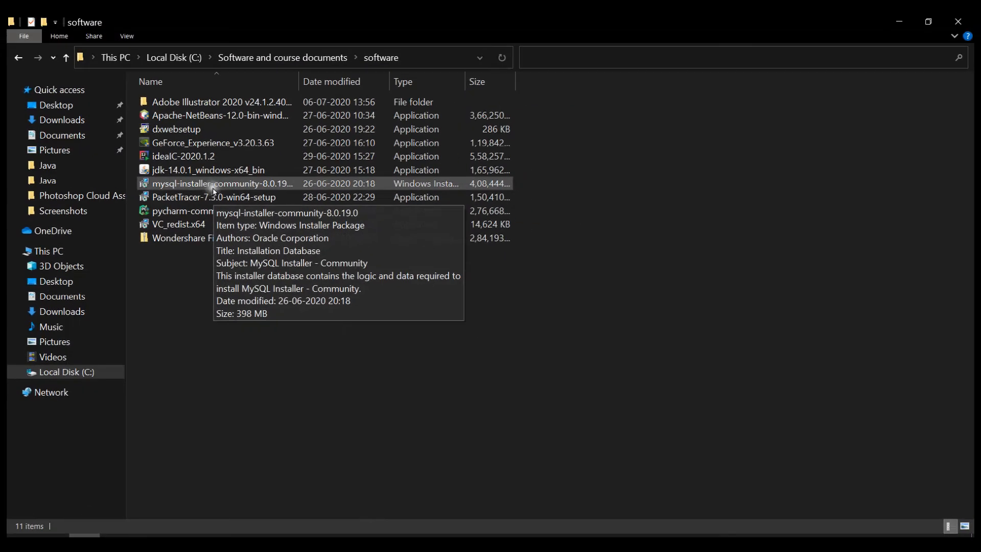
{"action": "double_click", "coordinate": [302, 197]}
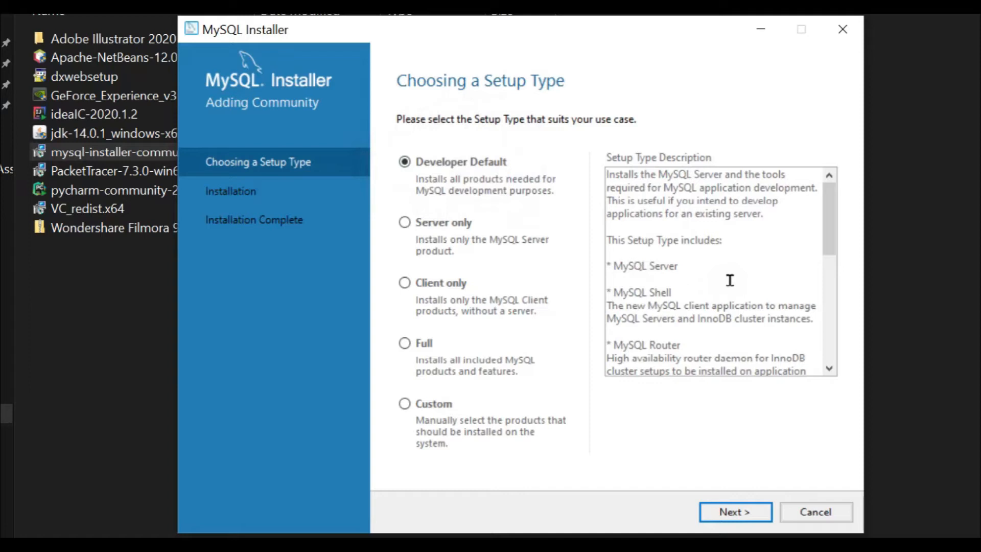
Review the setup types, try Server only, then select Client only.
{"action": "scroll", "coordinate": [730, 280], "scroll_direction": "down", "scroll_amount": 2}
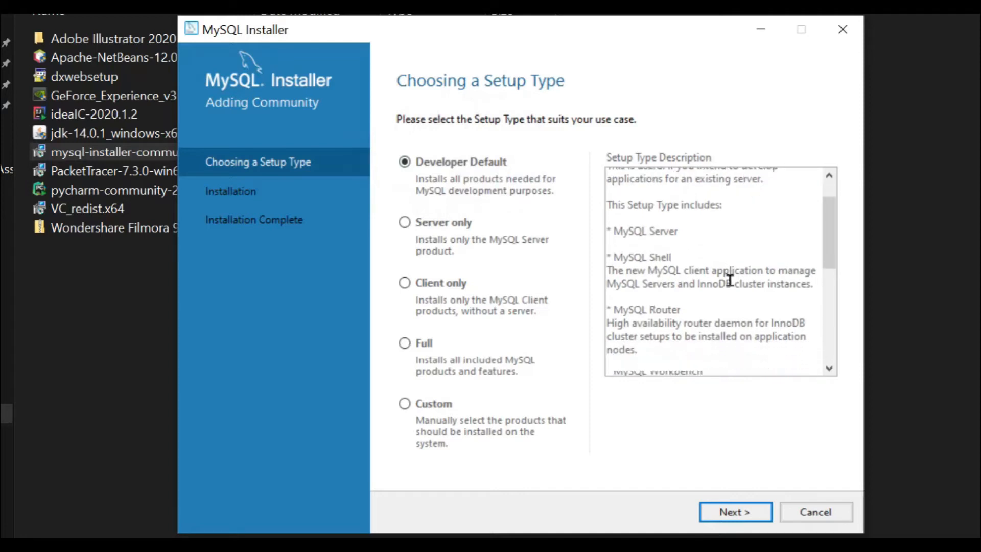
{"action": "scroll", "coordinate": [726, 303], "scroll_direction": "down", "scroll_amount": 1}
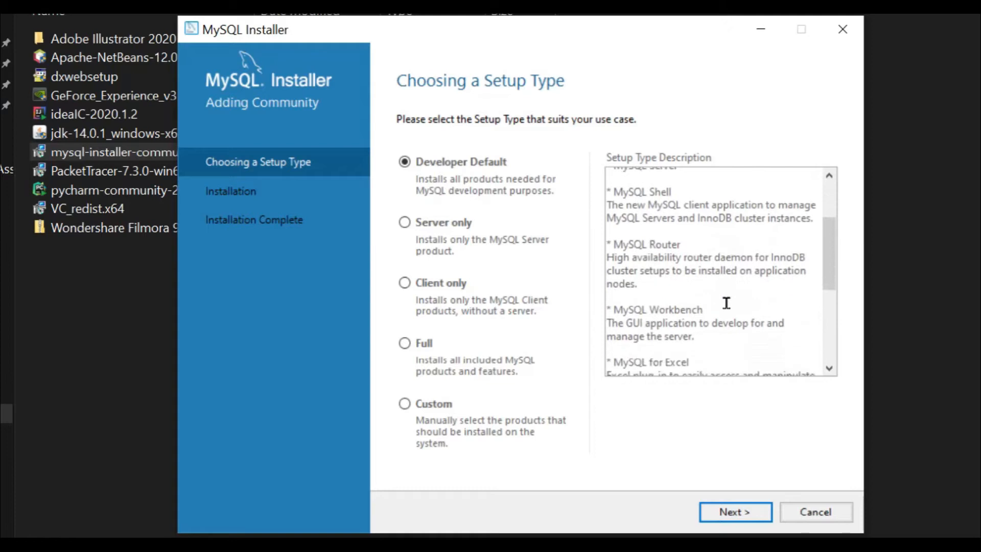
{"action": "scroll", "coordinate": [726, 303], "scroll_direction": "down", "scroll_amount": 2}
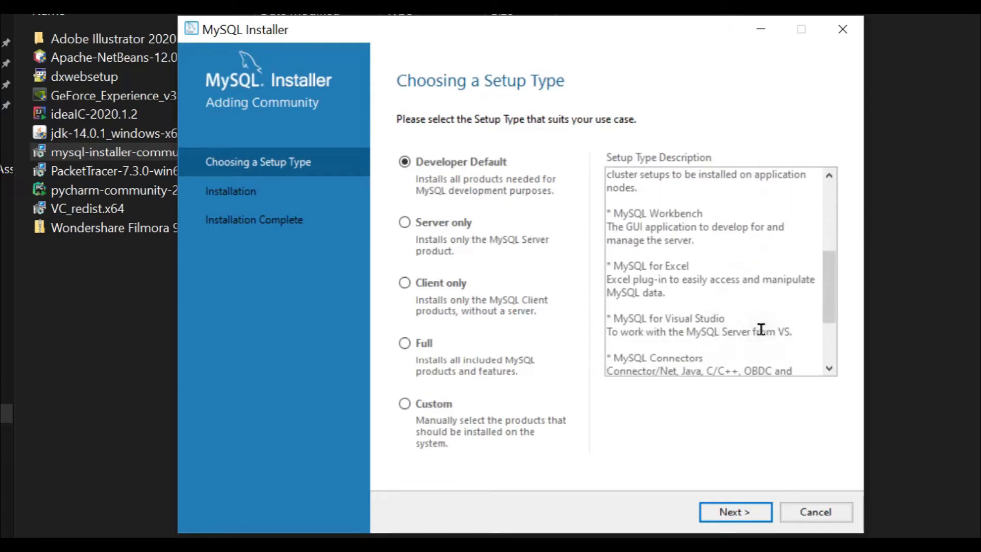
{"action": "scroll", "coordinate": [761, 330], "scroll_direction": "down", "scroll_amount": 1}
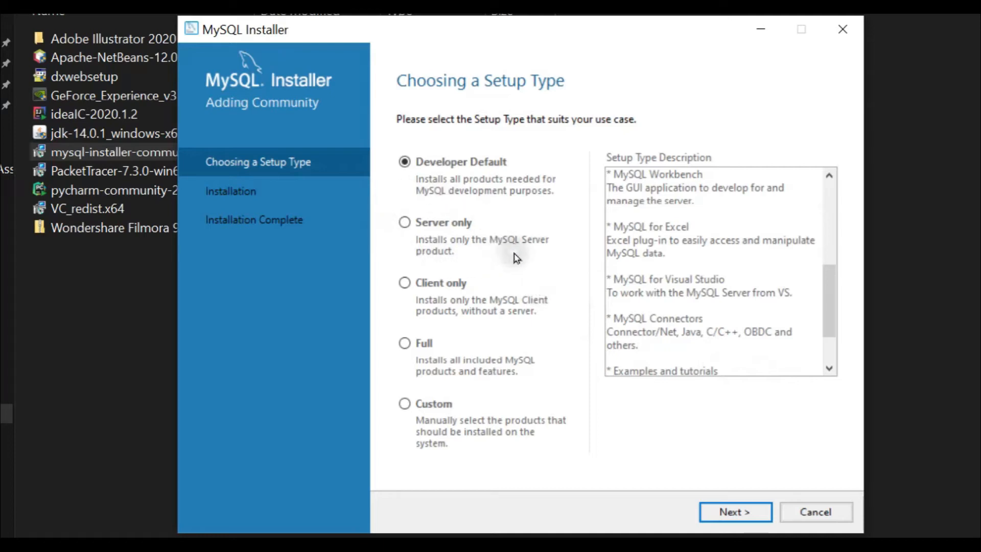
{"action": "left_click", "coordinate": [448, 225]}
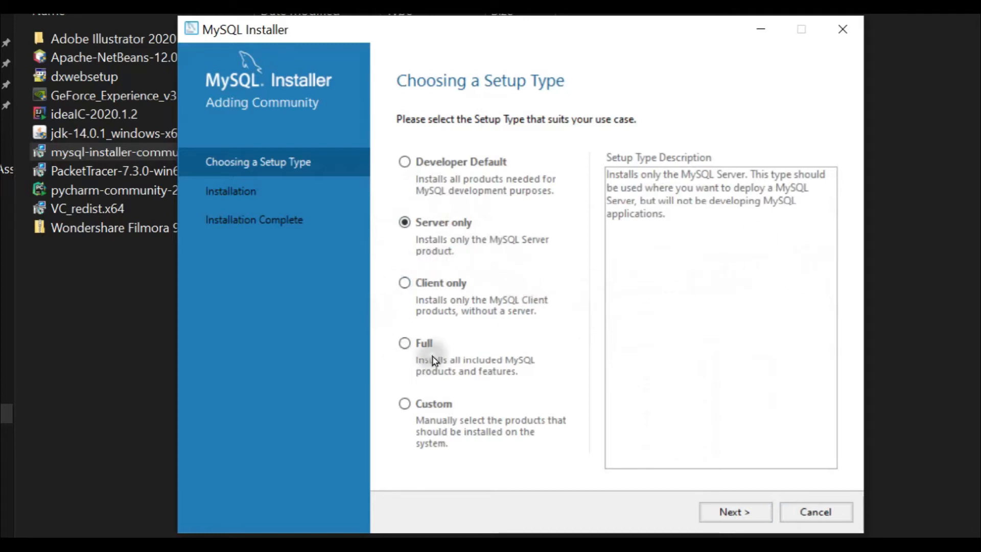
{"action": "left_click", "coordinate": [446, 284]}
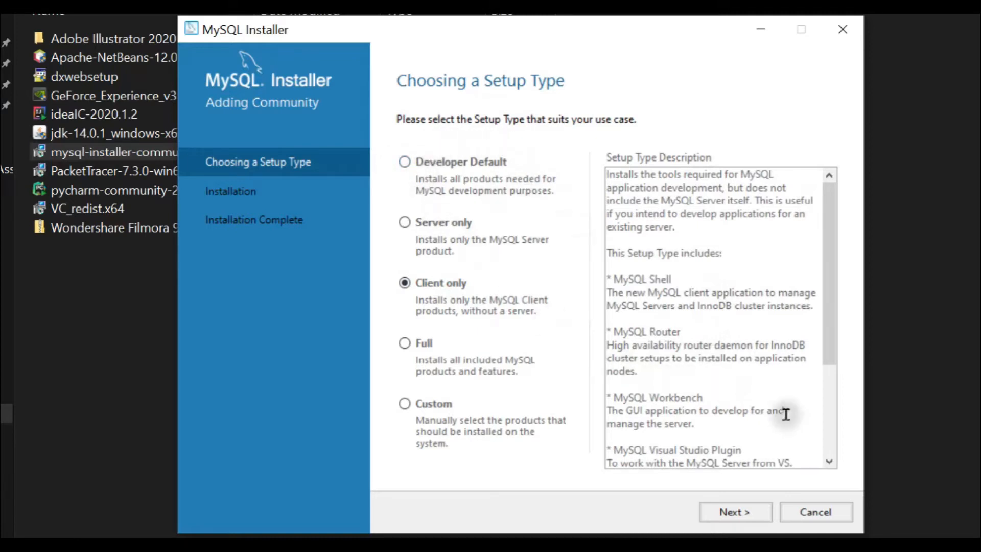
{"action": "scroll", "coordinate": [785, 413], "scroll_direction": "down", "scroll_amount": 2}
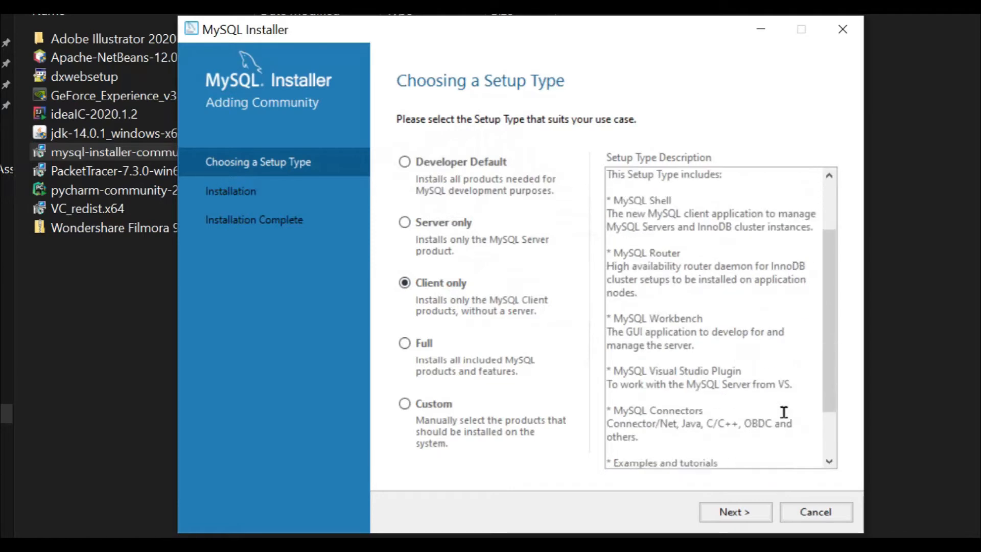
{"action": "scroll", "coordinate": [784, 413], "scroll_direction": "down", "scroll_amount": 2}
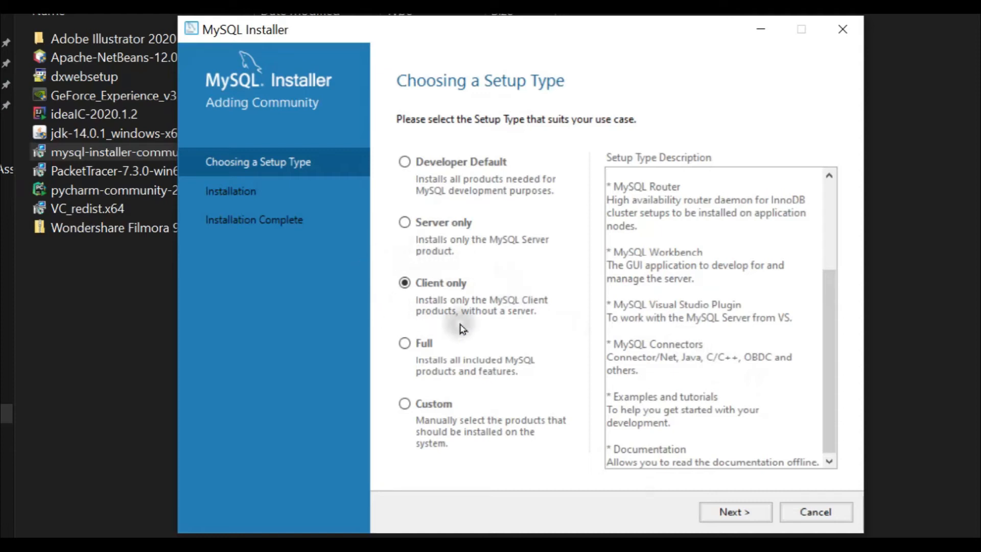
{"action": "scroll", "coordinate": [659, 319], "scroll_direction": "up", "scroll_amount": 3}
{"action": "scroll", "coordinate": [666, 325], "scroll_direction": "up", "scroll_amount": 1}
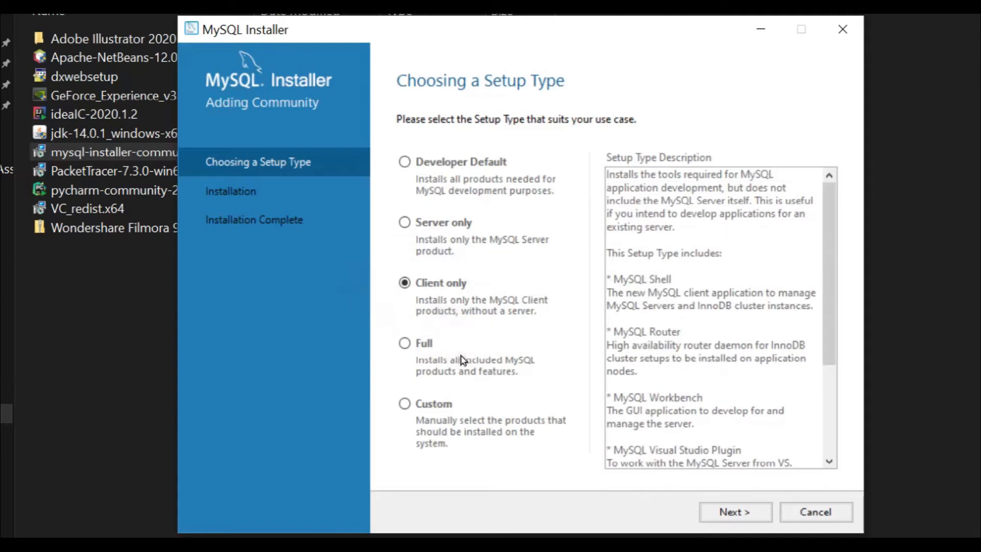
Try Full, then pick Developer Default and continue to Check Requirements.
{"action": "left_click", "coordinate": [410, 343]}
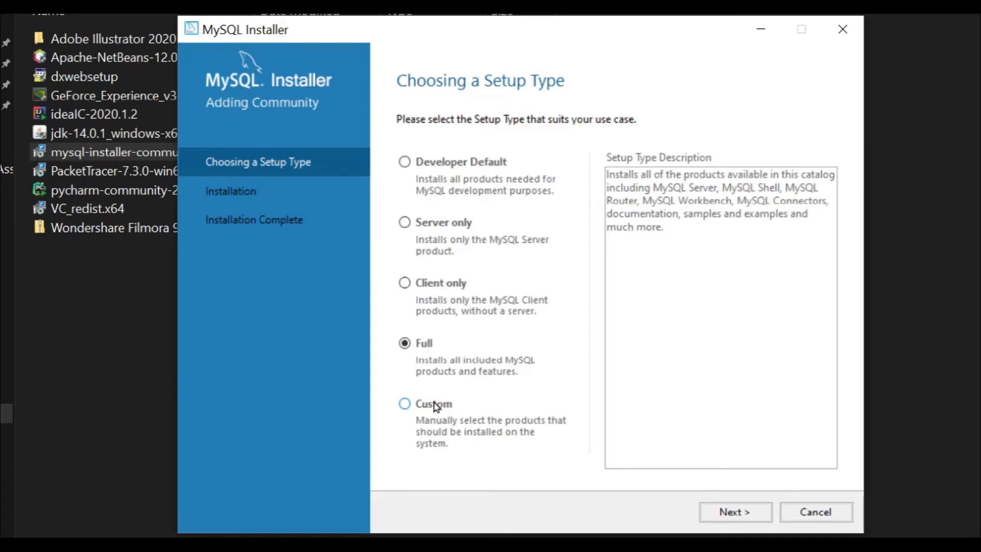
{"action": "left_click", "coordinate": [479, 162]}
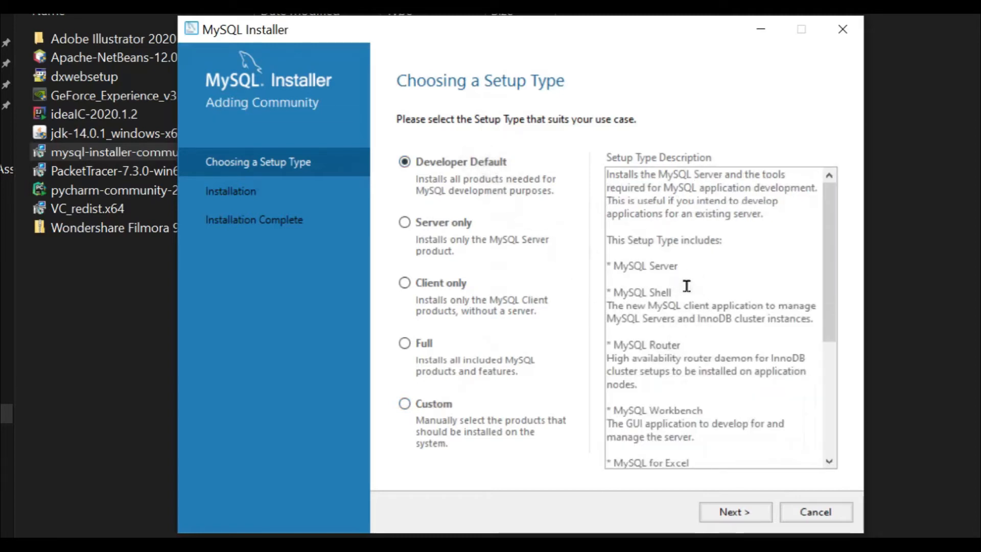
{"action": "scroll", "coordinate": [725, 373], "scroll_direction": "down", "scroll_amount": 4}
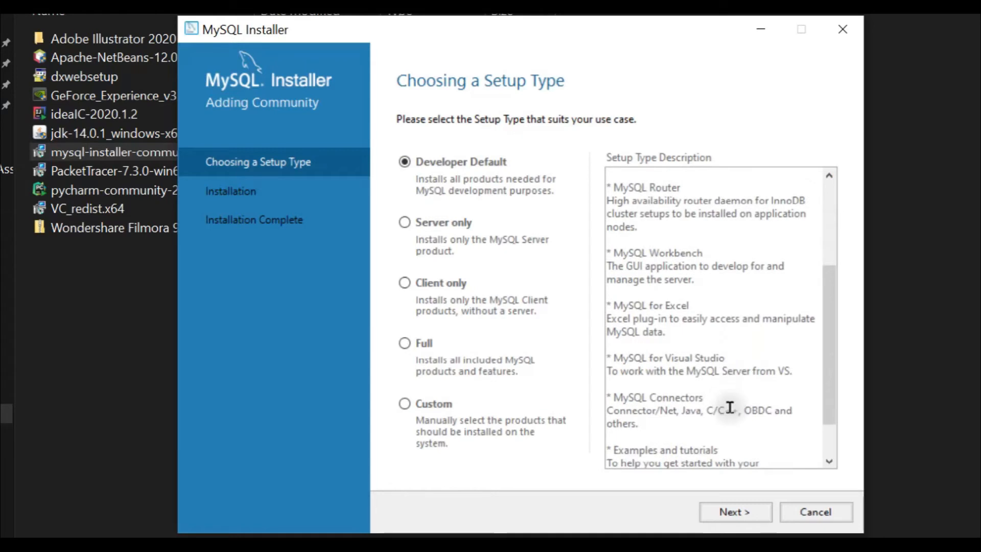
{"action": "scroll", "coordinate": [730, 407], "scroll_direction": "down", "scroll_amount": 2}
{"action": "left_click", "coordinate": [738, 516]}
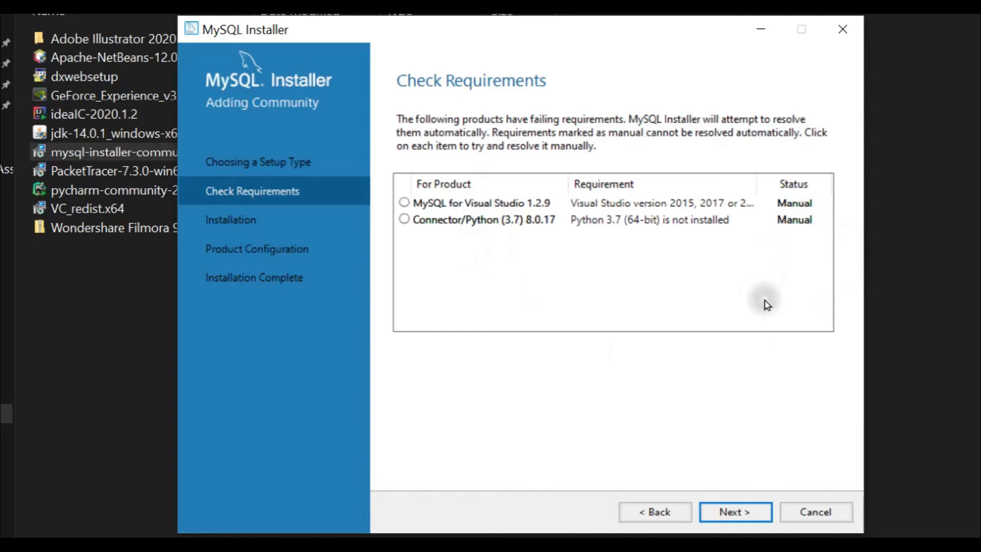
Proceed past the unmet MySQL for Visual Studio and Connector/Python requirements, answering Yes to the warning.
{"action": "left_click", "coordinate": [741, 516]}
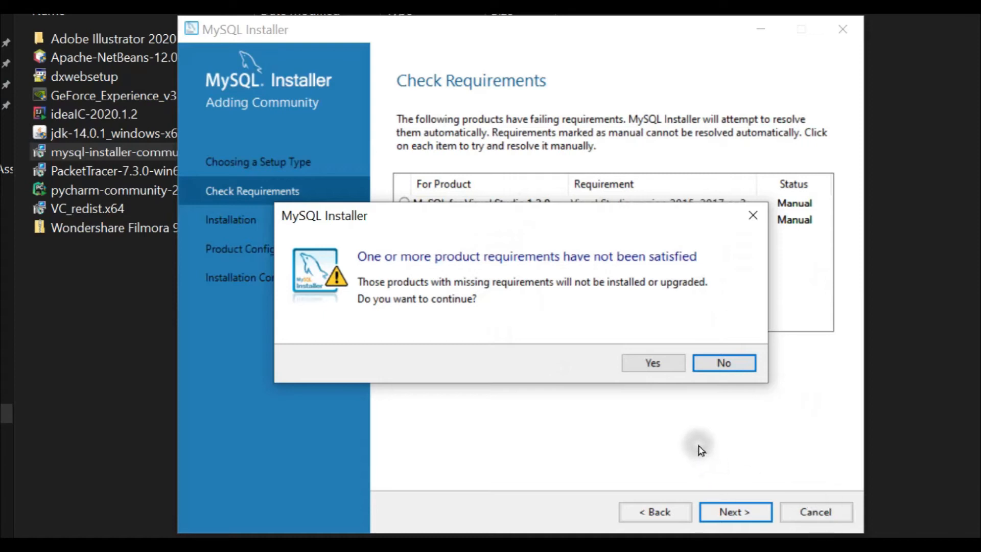
{"action": "left_click", "coordinate": [650, 371]}
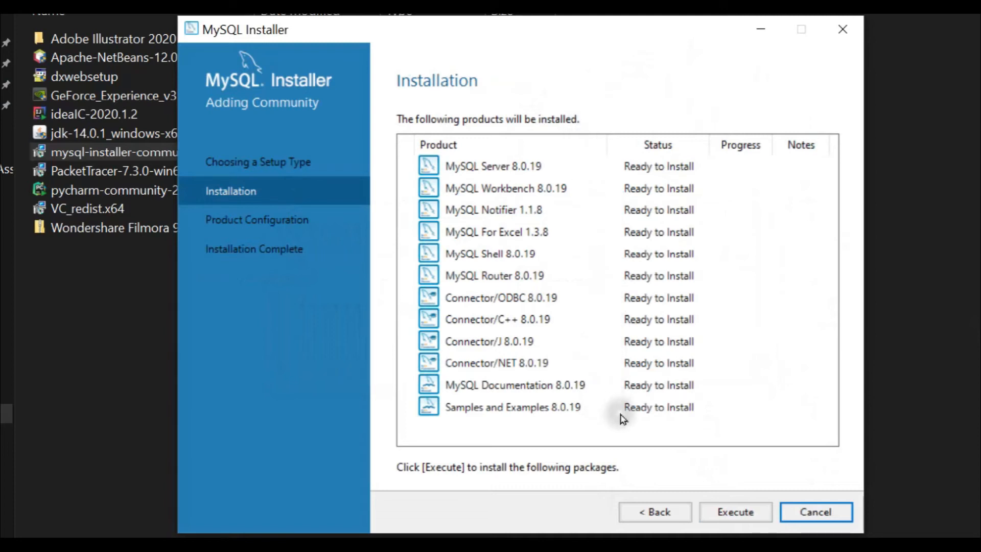
Execute installation of the 12 MySQL 8.0.19 products, then continue to Product Configuration.
{"action": "left_click", "coordinate": [741, 516]}
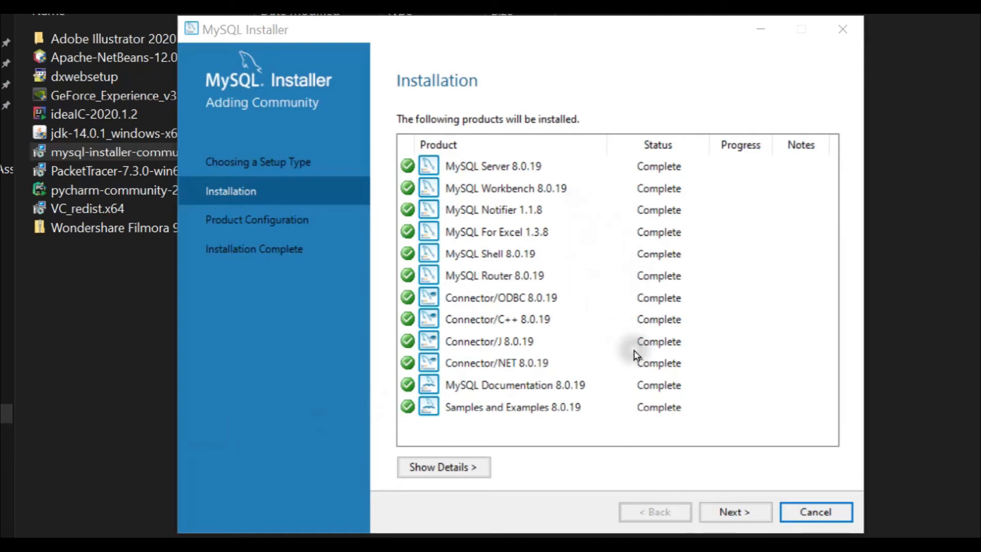
{"action": "left_click", "coordinate": [736, 513]}
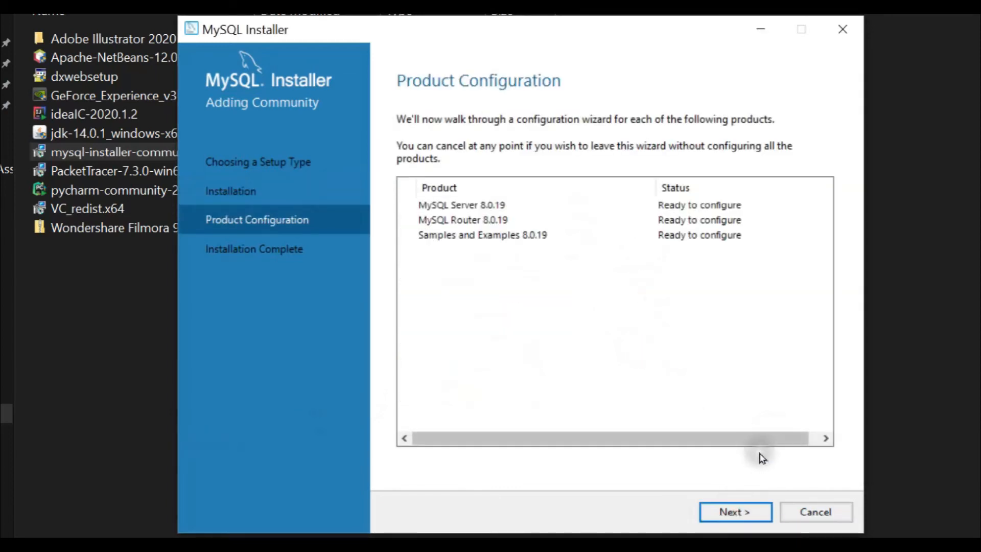
Keep Standalone, Development Computer on port 3306 and strong password encryption for MySQL Server 8.0.19.
{"action": "left_click", "coordinate": [736, 519]}
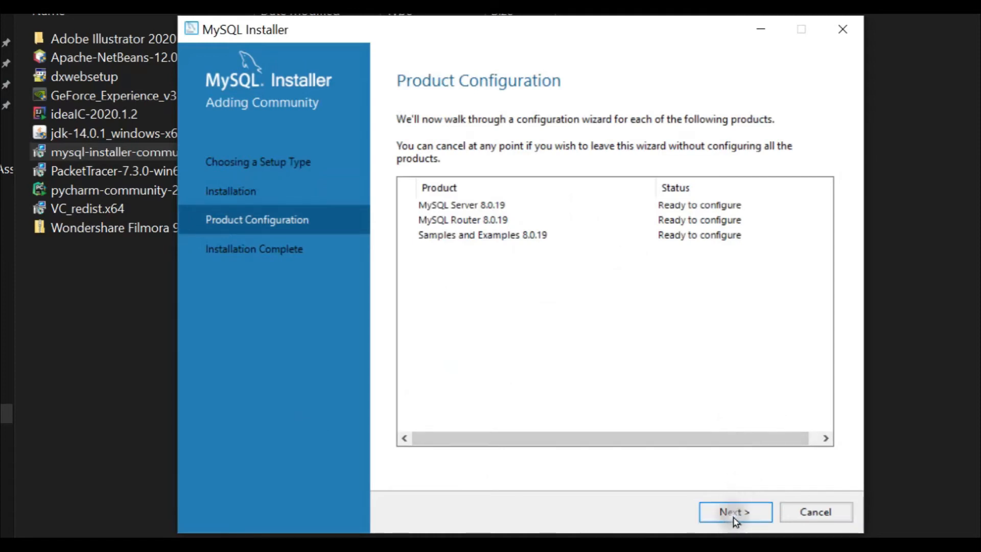
{"action": "left_click", "coordinate": [733, 515]}
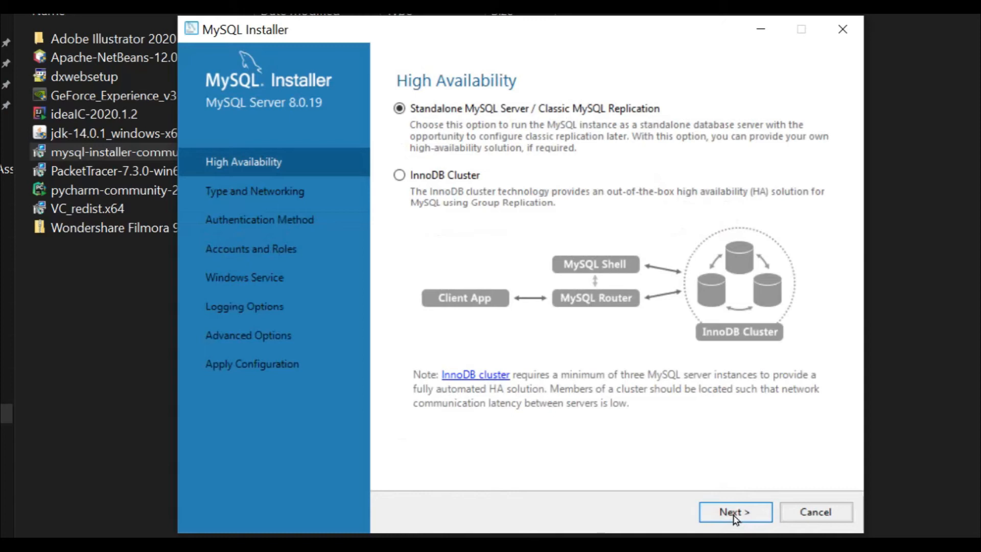
{"action": "left_click", "coordinate": [735, 515]}
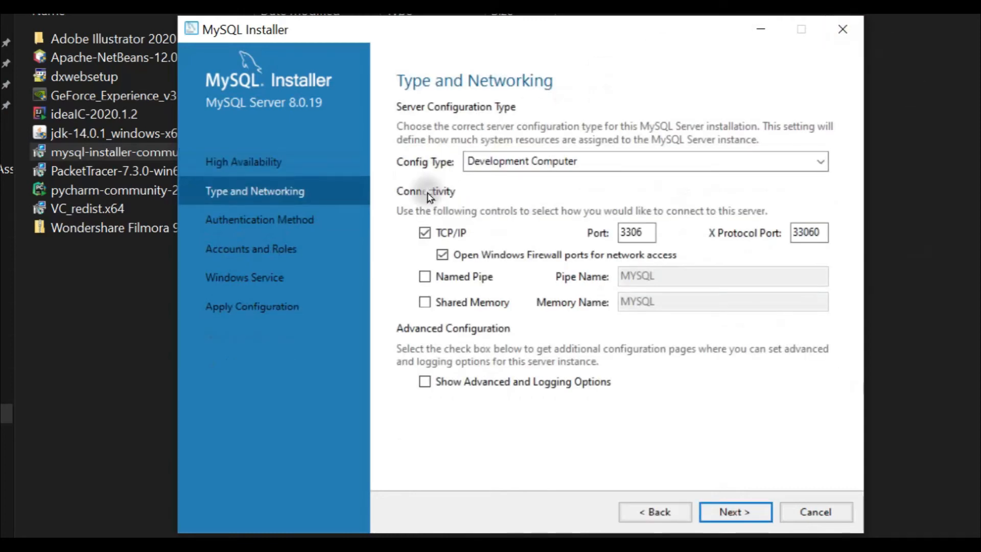
{"action": "left_click", "coordinate": [749, 518]}
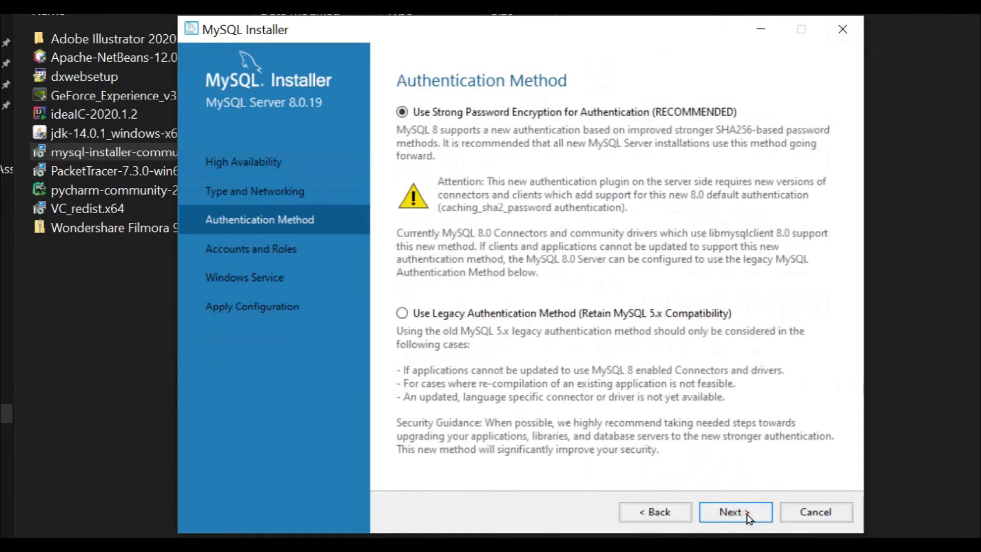
{"action": "left_click", "coordinate": [748, 519]}
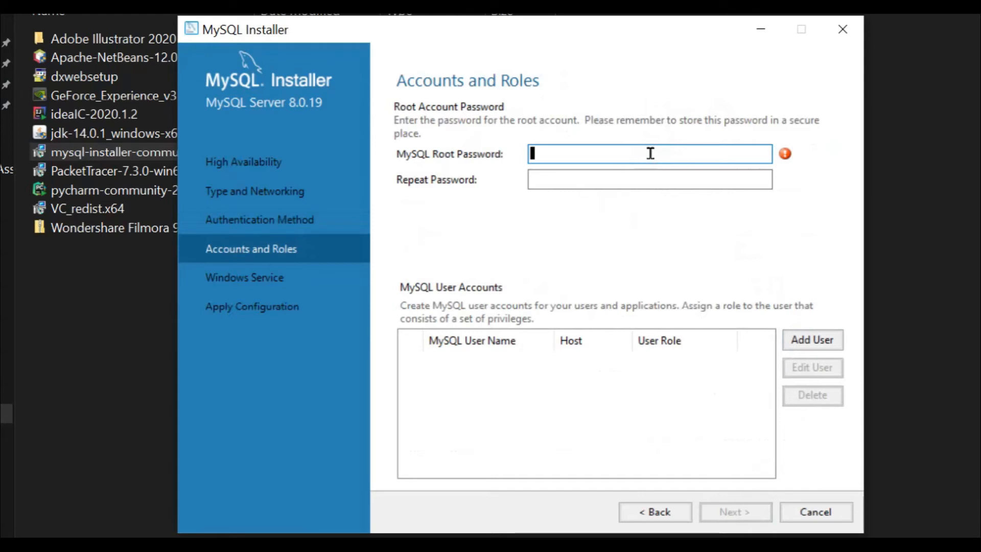
Enter and repeat the root password, then continue to the MySQL80 Windows Service settings.
{"action": "key", "text": "BackSpace"}
{"action": "left_click", "coordinate": [670, 183]}
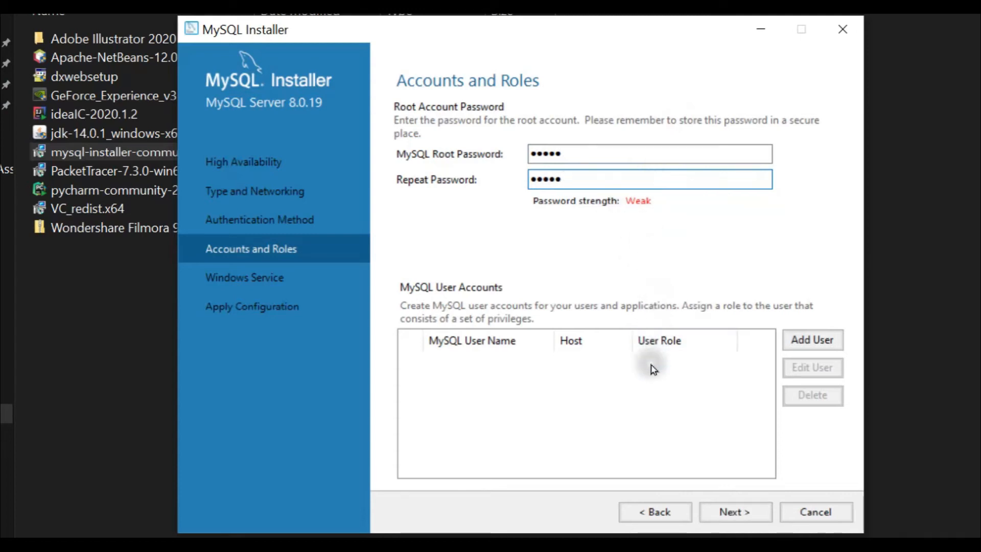
{"action": "left_click", "coordinate": [735, 514]}
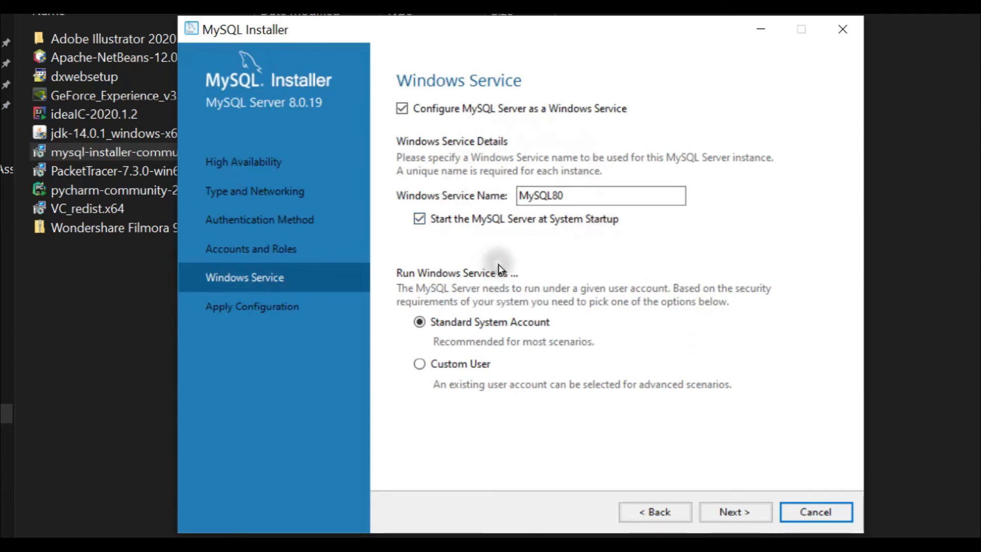
Keep the MySQL80 Windows service settings and apply the MySQL Server 8.0.19 configuration.
{"action": "left_click", "coordinate": [734, 513]}
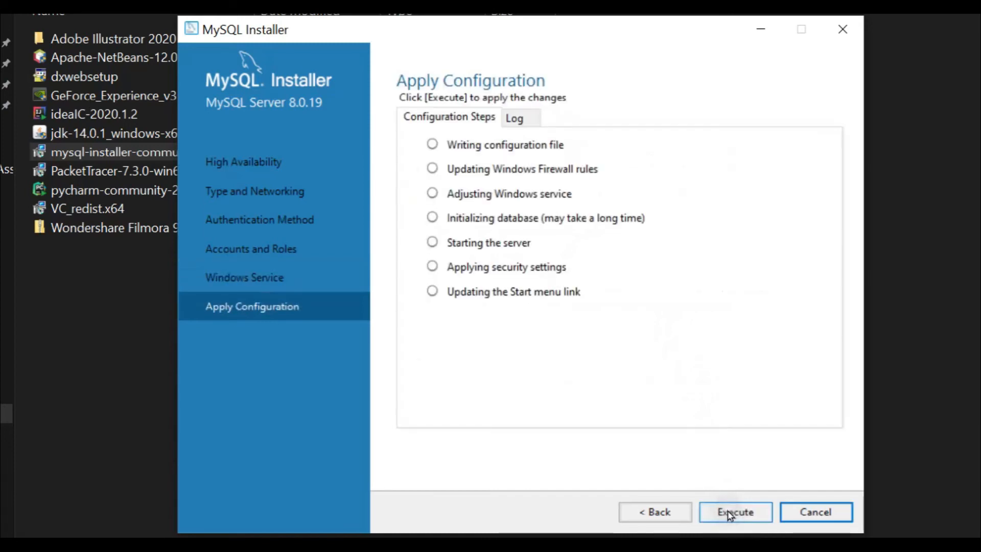
{"action": "left_click", "coordinate": [730, 514]}
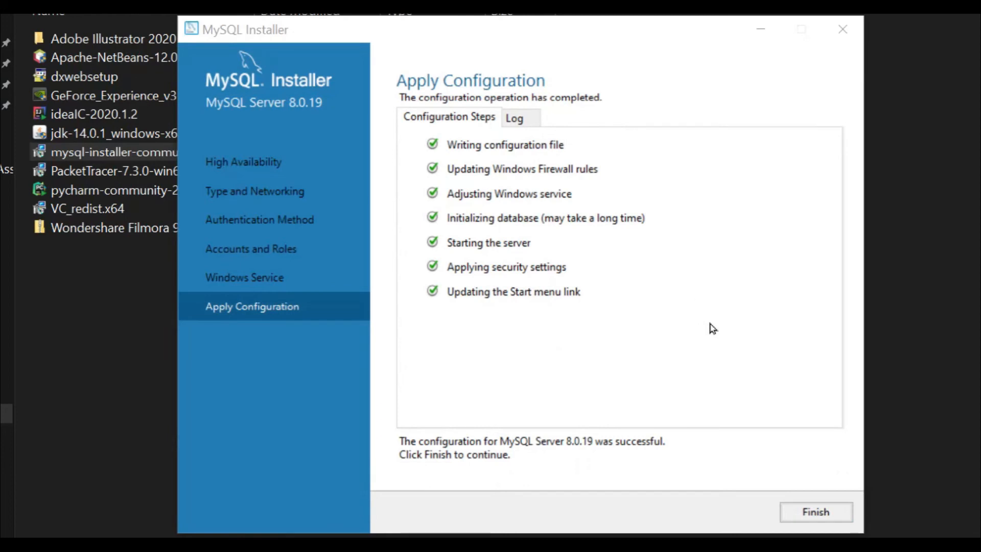
{"action": "left_click", "coordinate": [800, 521]}
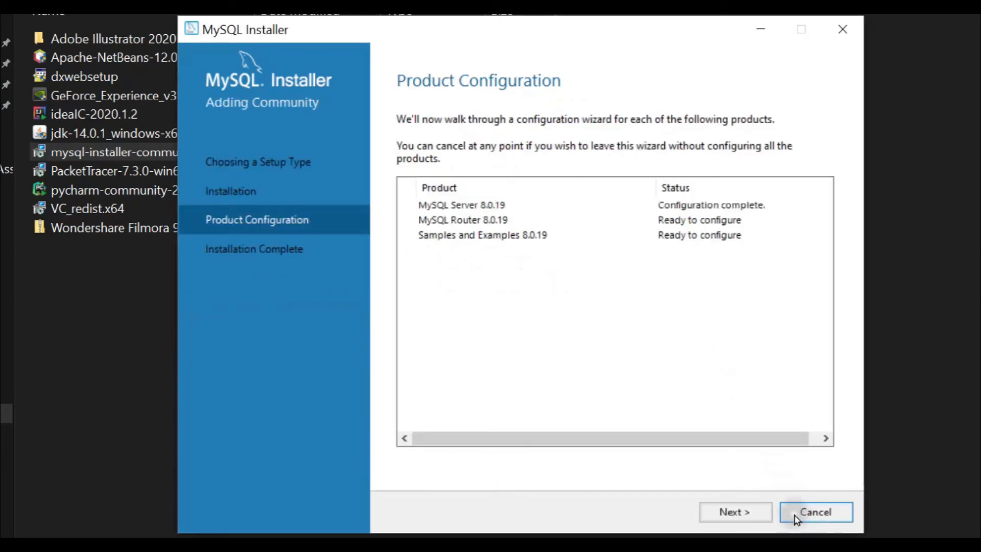
Skip MySQL Router bootstrapping so Router is marked Configuration not needed.
{"action": "left_click", "coordinate": [736, 512]}
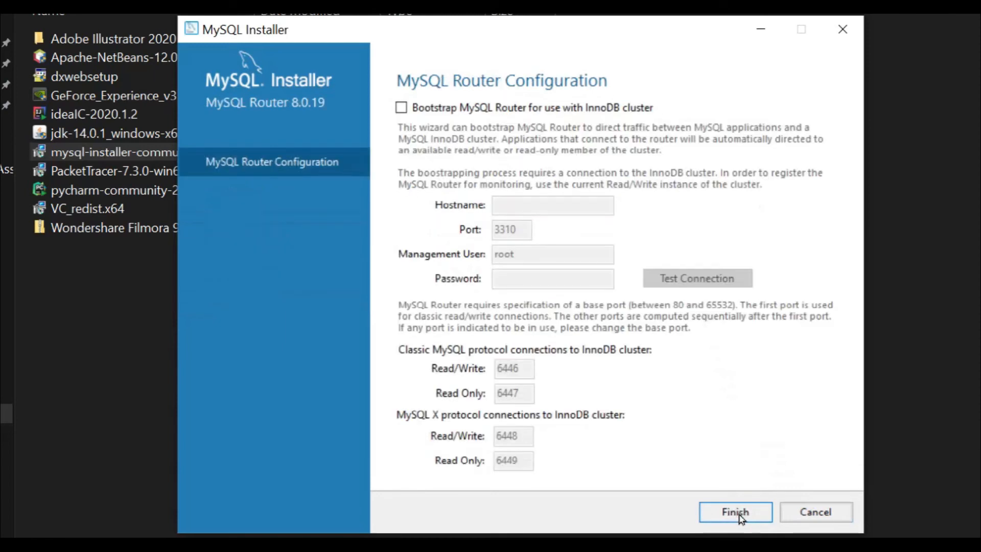
{"action": "left_click", "coordinate": [740, 516]}
{"action": "left_click", "coordinate": [740, 513]}
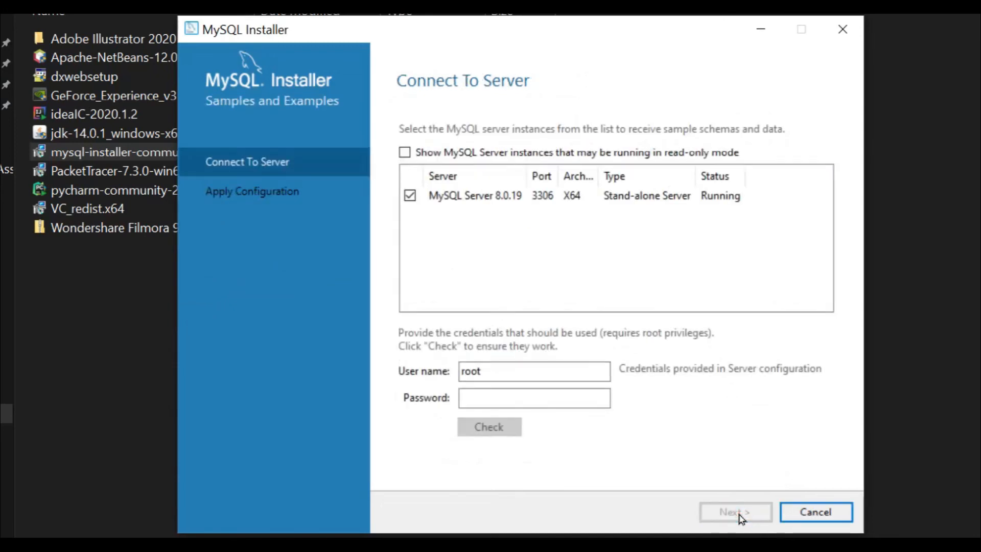
Check the root connection for Samples and Examples 8.0.19 and apply its configuration.
{"action": "left_click", "coordinate": [533, 400]}
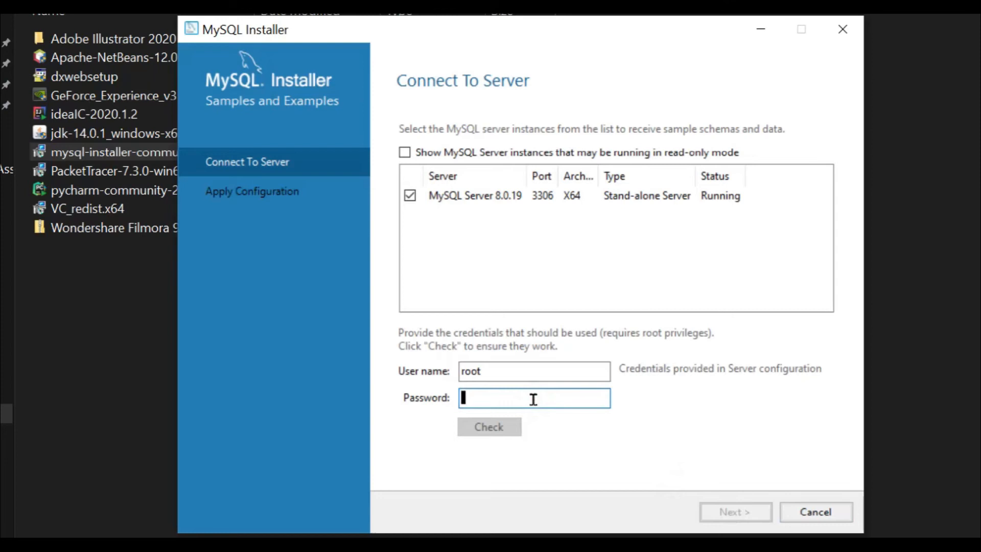
{"action": "type", "text": "root1"}
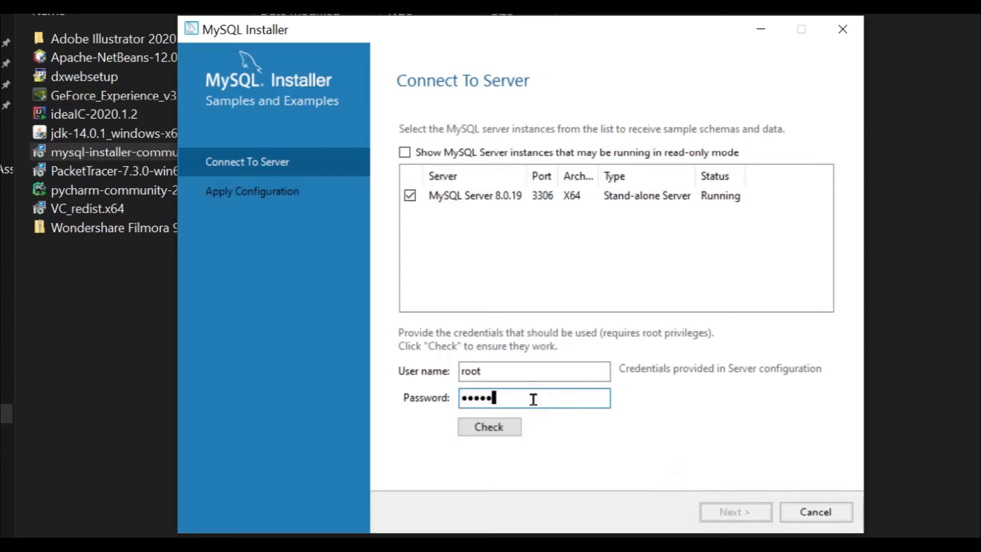
{"action": "left_click", "coordinate": [500, 434]}
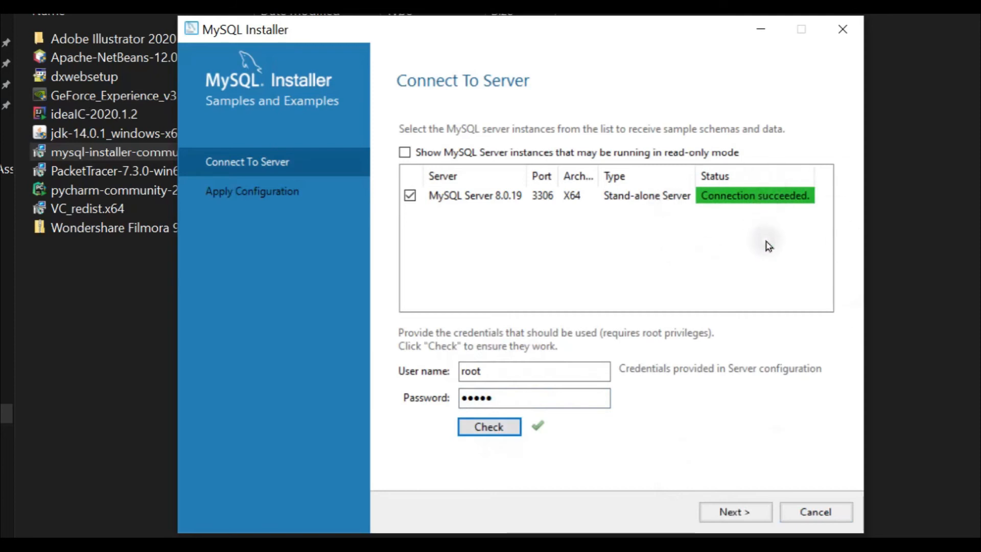
{"action": "left_click", "coordinate": [741, 517]}
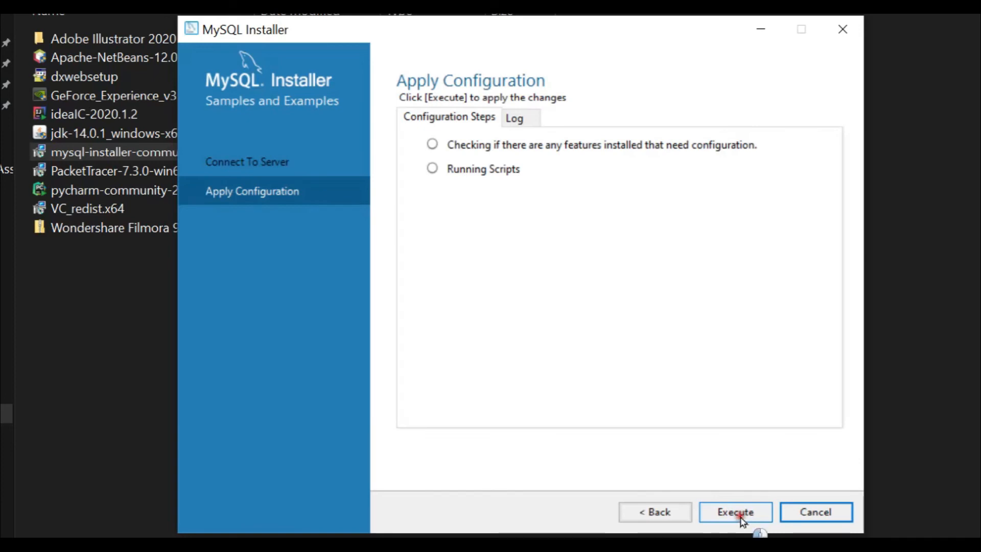
{"action": "left_click", "coordinate": [742, 519]}
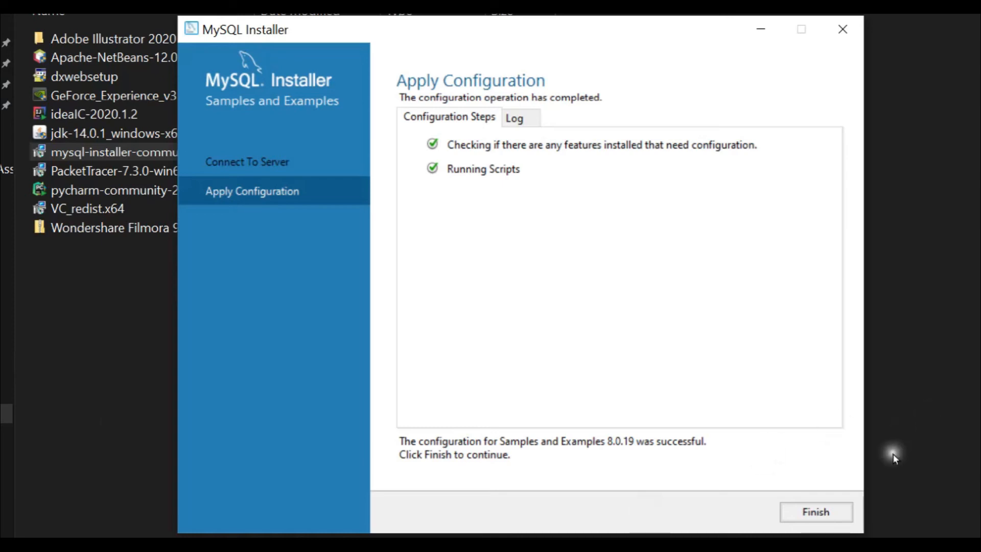
{"action": "left_click", "coordinate": [836, 512]}
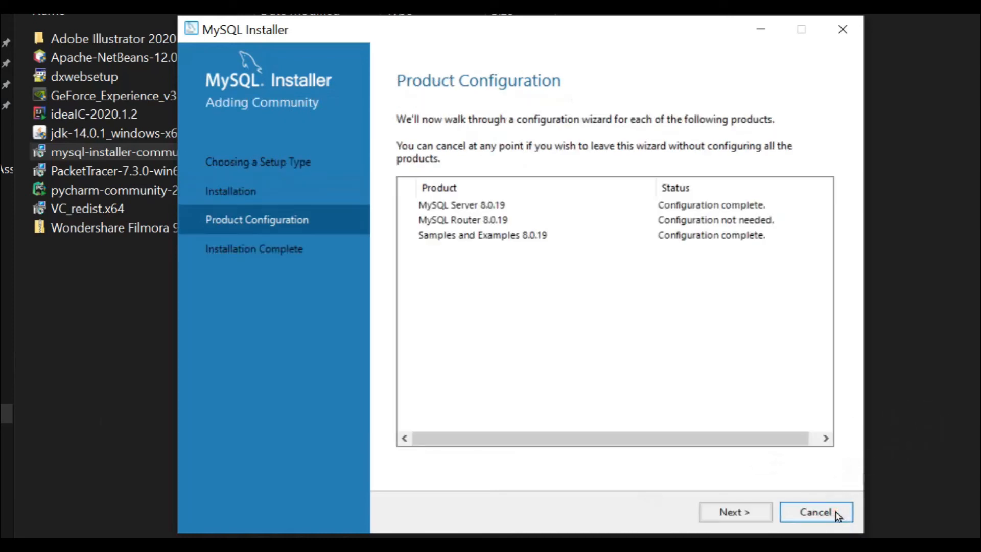
Complete the installation with both start options checked to launch MySQL Workbench and MySQL Shell.
{"action": "left_click", "coordinate": [736, 511]}
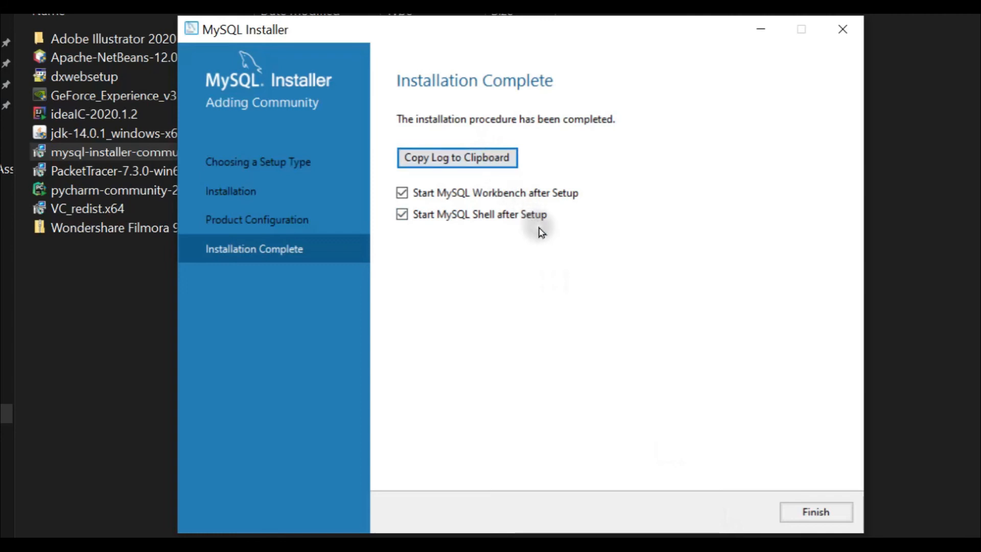
{"action": "left_click", "coordinate": [816, 514]}
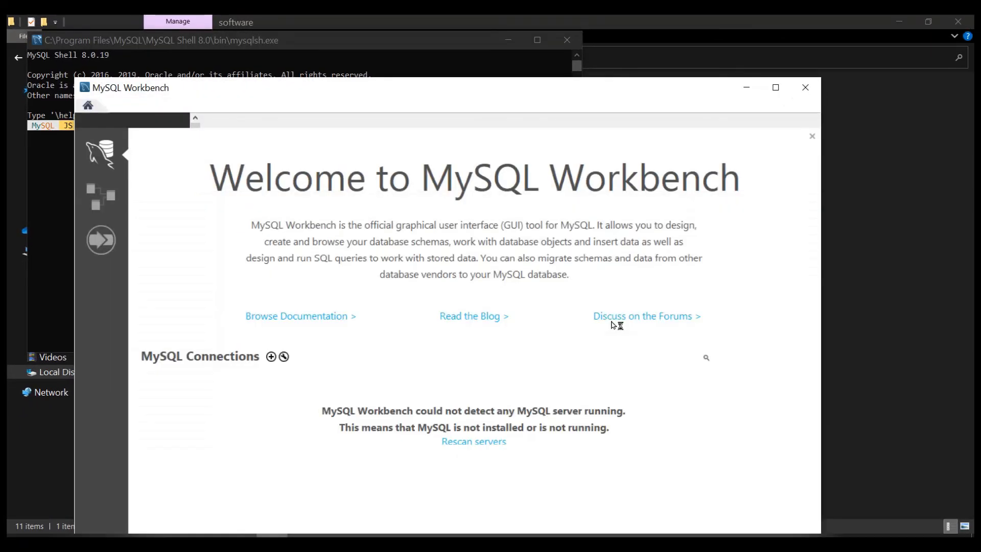
Maximize Workbench and connect to Local instance MySQL80 with the root password.
{"action": "left_click_drag", "start_coordinate": [541, 90], "coordinate": [580, 18]}
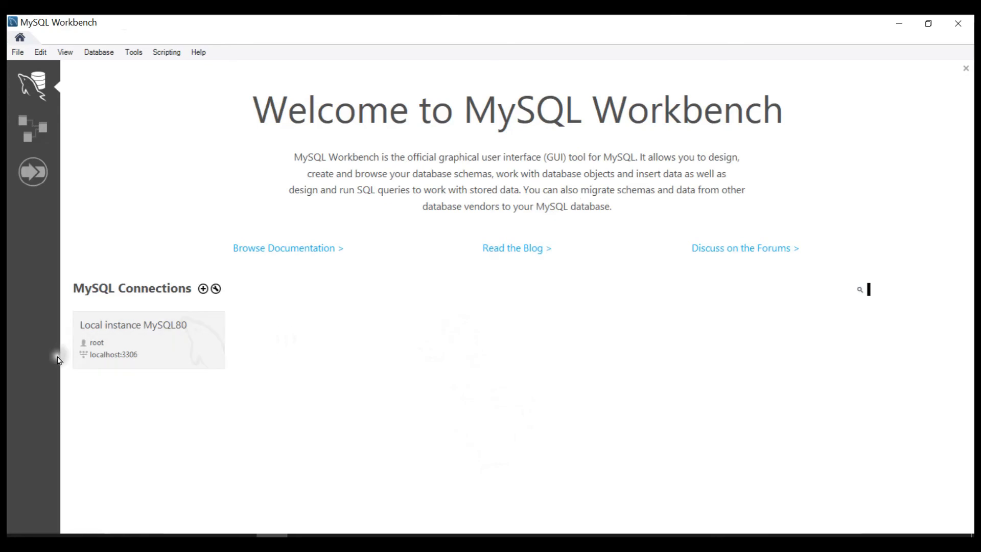
{"action": "left_click", "coordinate": [137, 349]}
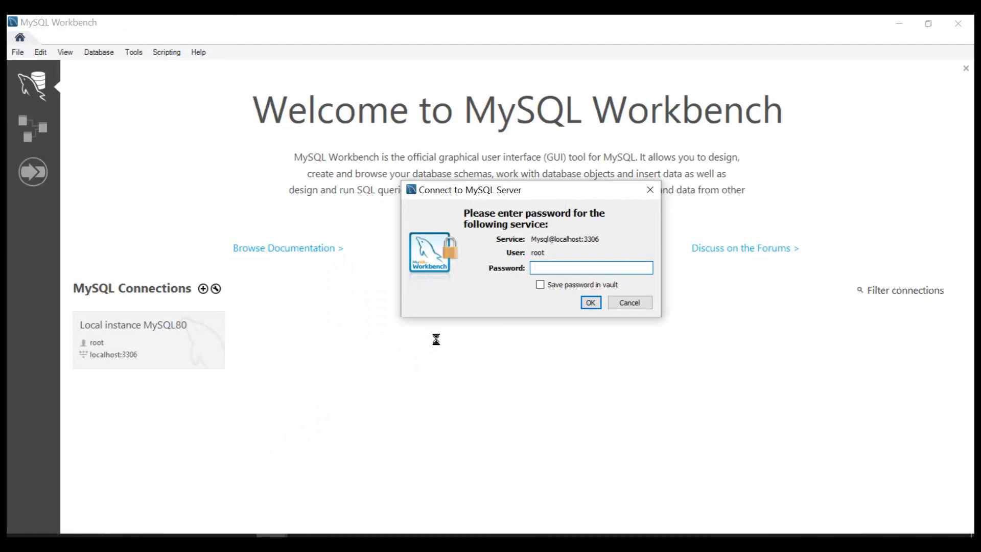
{"action": "type", "text": "*****"}
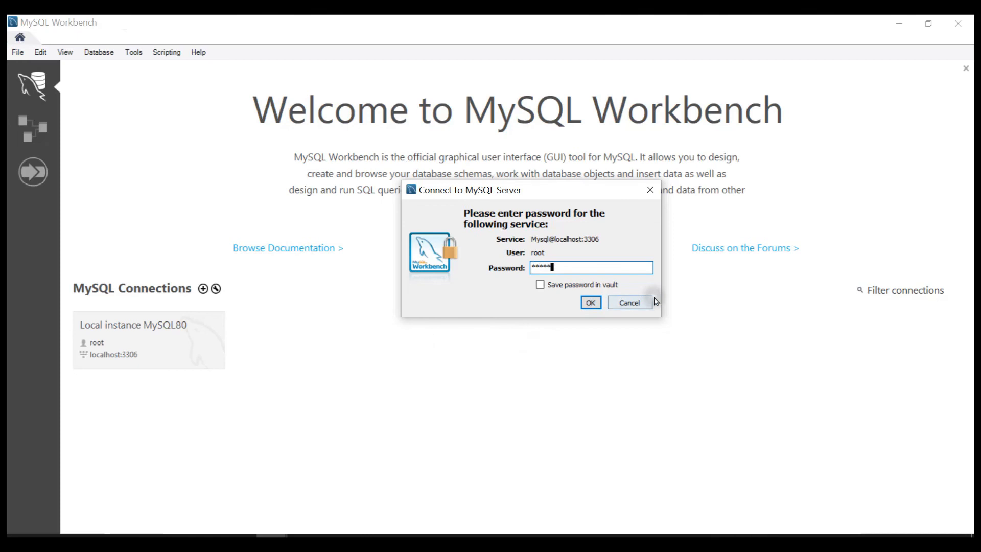
{"action": "left_click", "coordinate": [583, 303]}
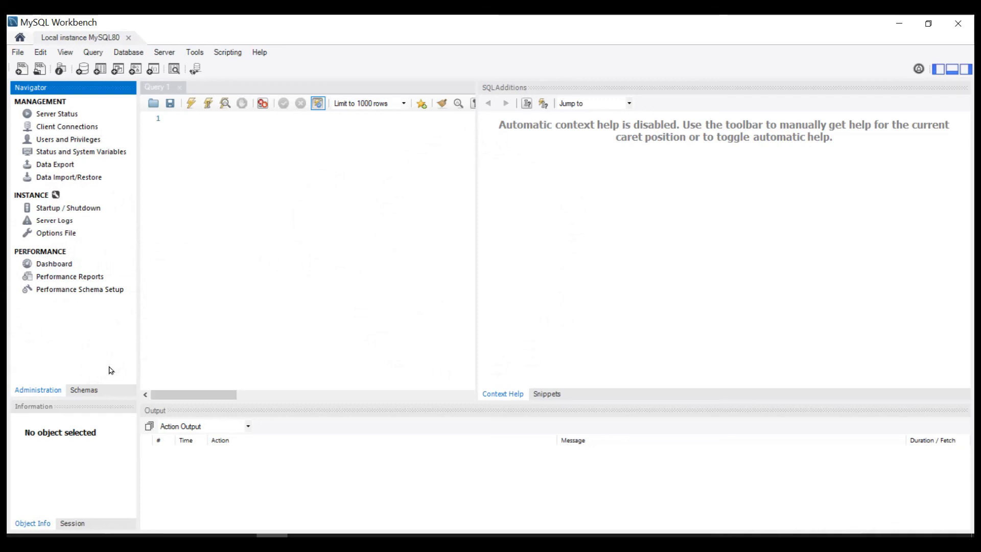
{"action": "left_click", "coordinate": [254, 166]}
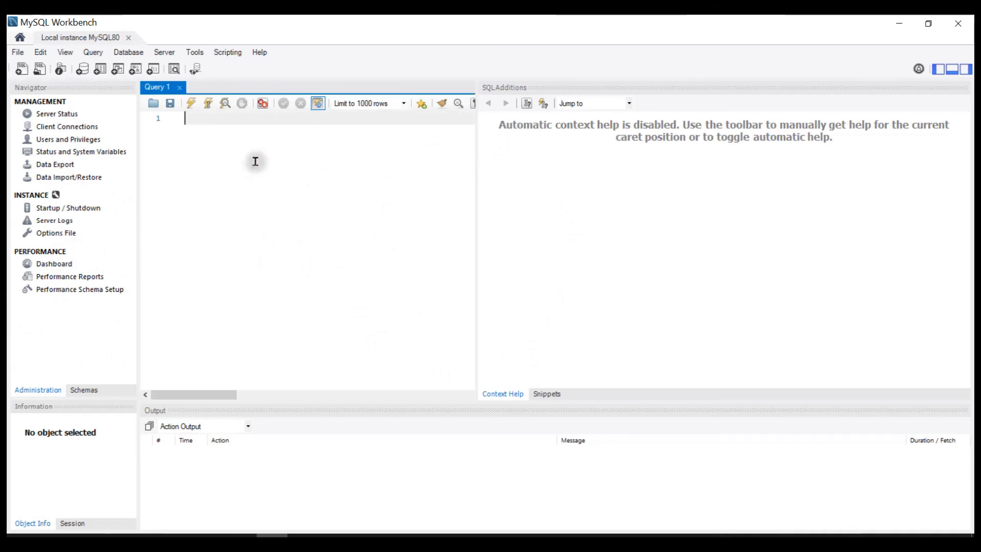